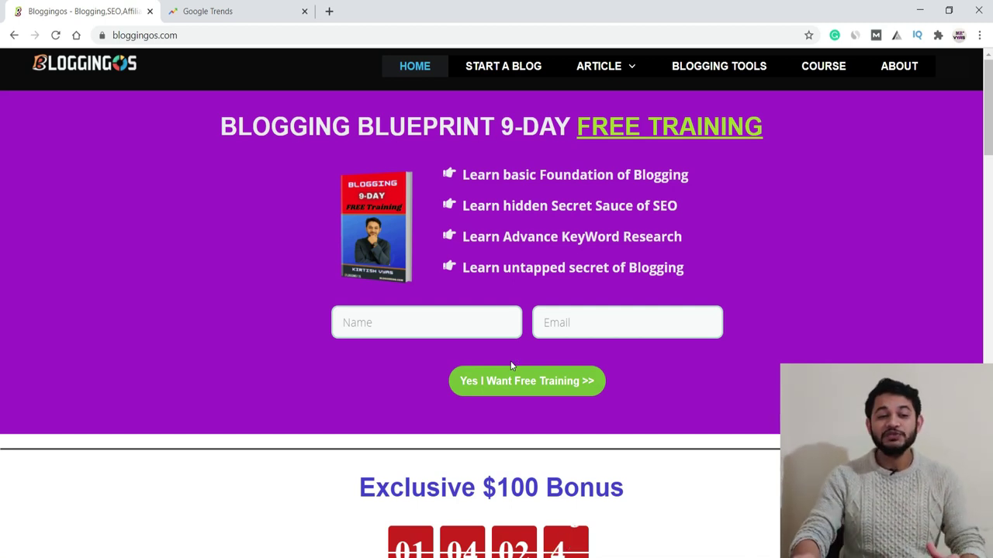
- Switch to Google Trends, show the daily trending searches for the United States and look through the list
left_click(218, 9)
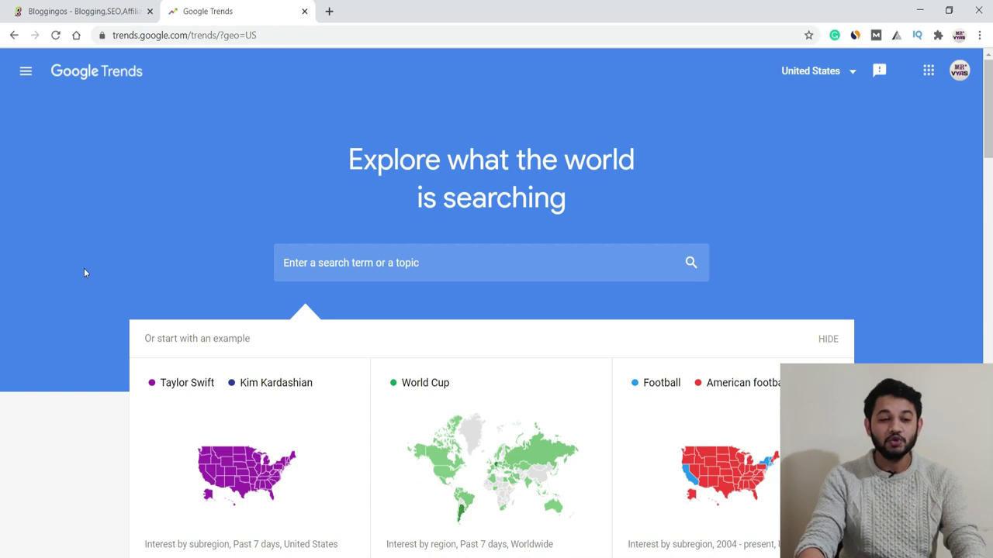
left_click(26, 73)
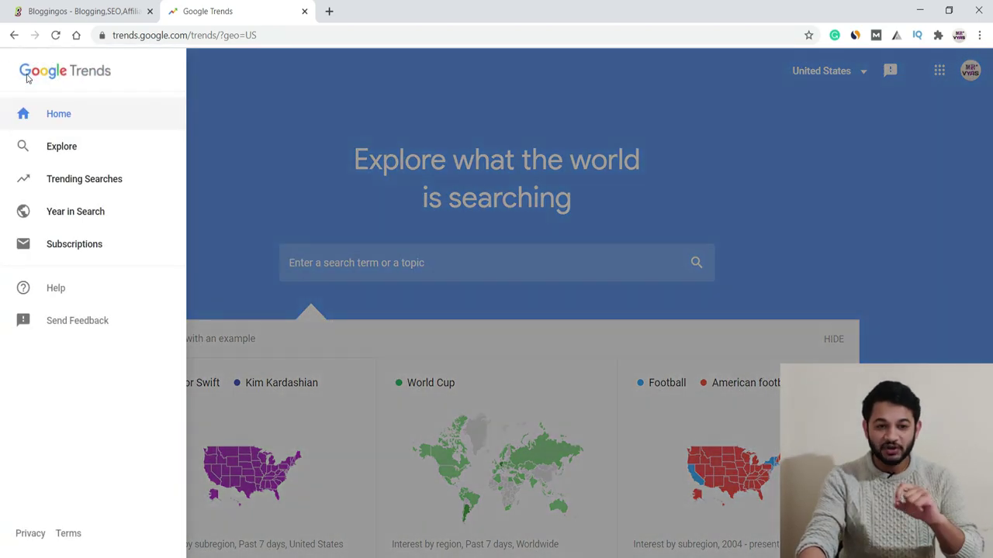
left_click(69, 179)
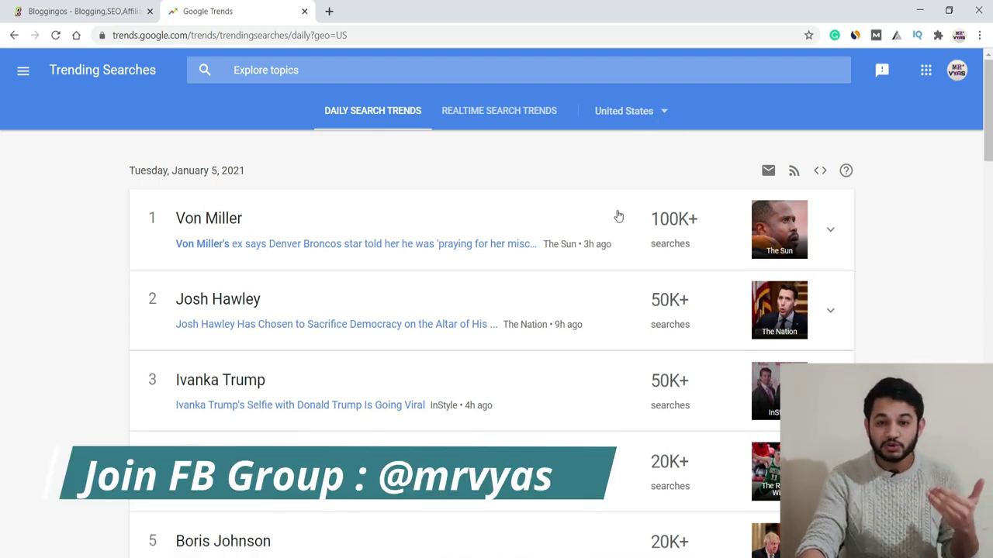
scroll(601, 302, "down", 5)
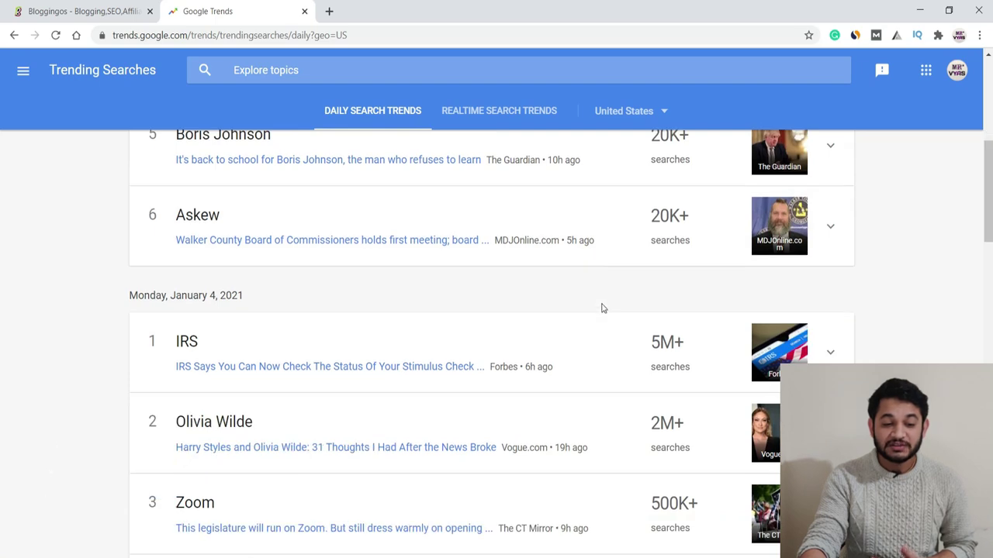
scroll(200, 336, "up", 5)
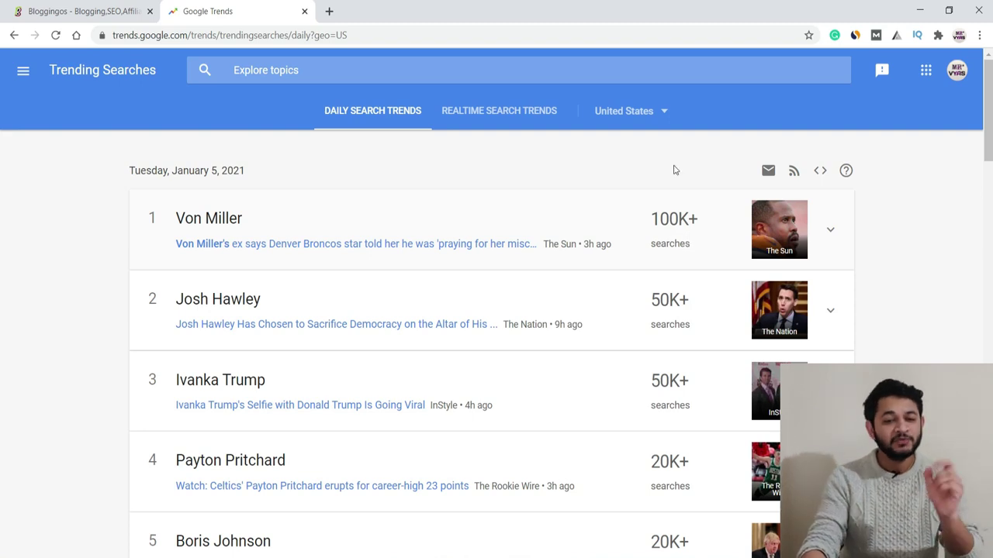
- Set the country of the daily search trends to India and look through the trending topics
left_click(654, 113)
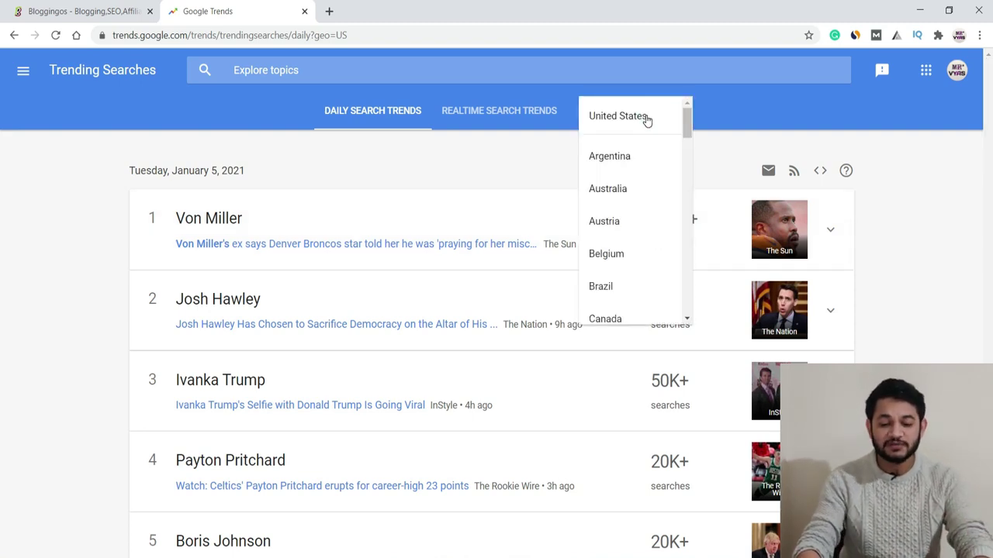
scroll(647, 121, "down", 6)
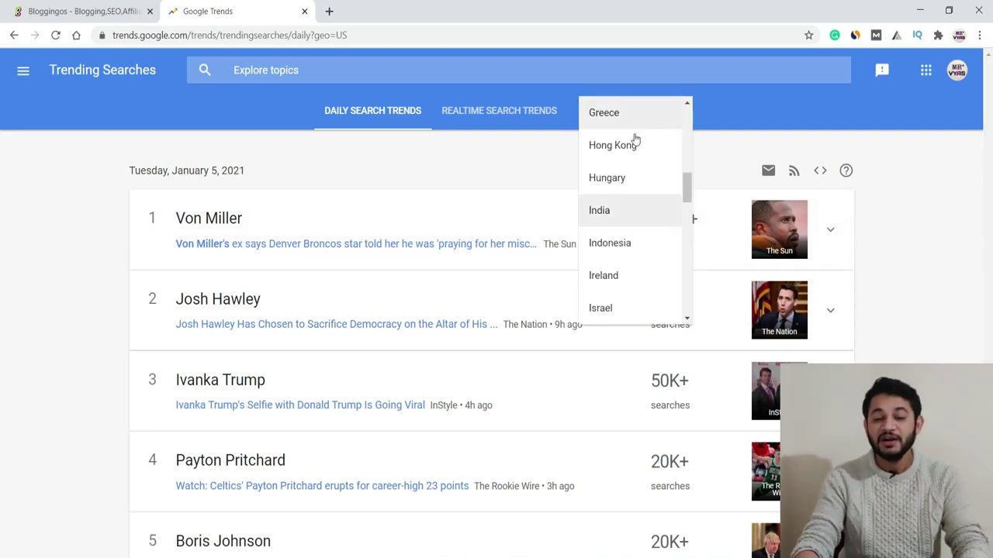
left_click(625, 208)
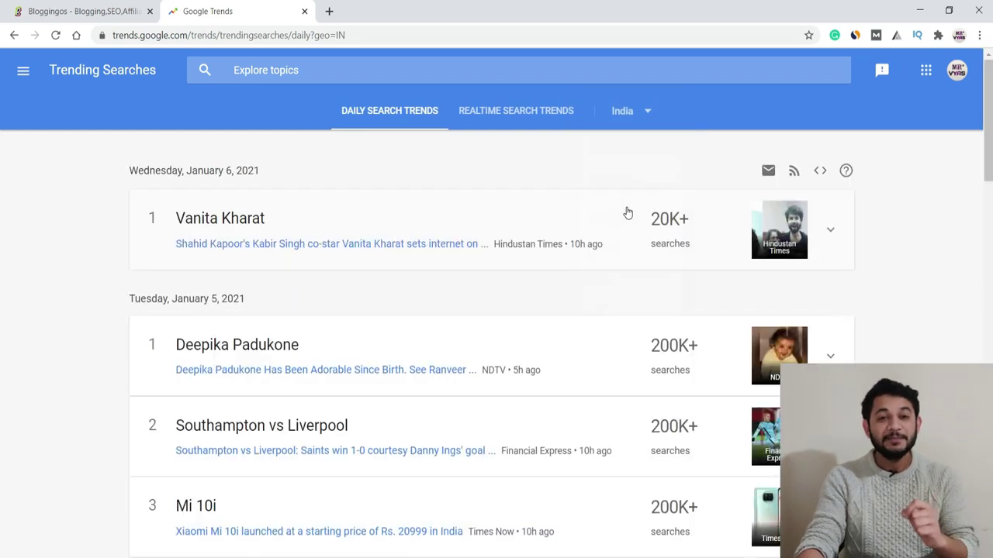
scroll(195, 398, "down", 4)
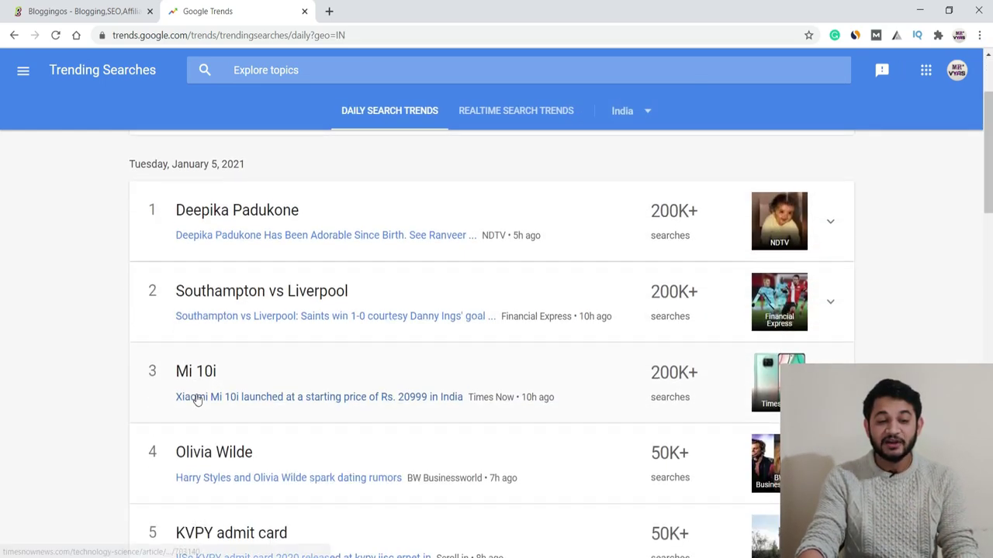
scroll(197, 406, "down", 2)
scroll(196, 402, "up", 4)
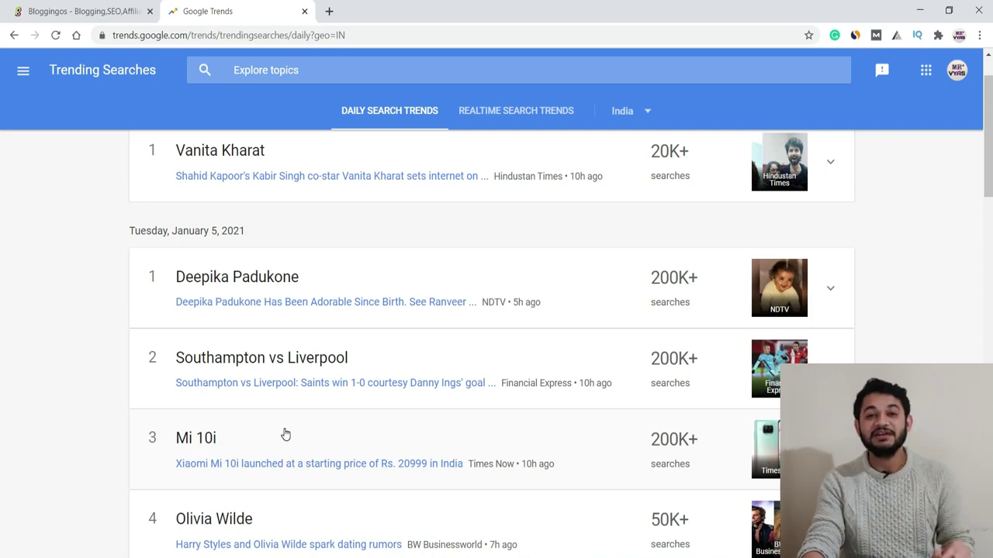
scroll(285, 435, "down", 3)
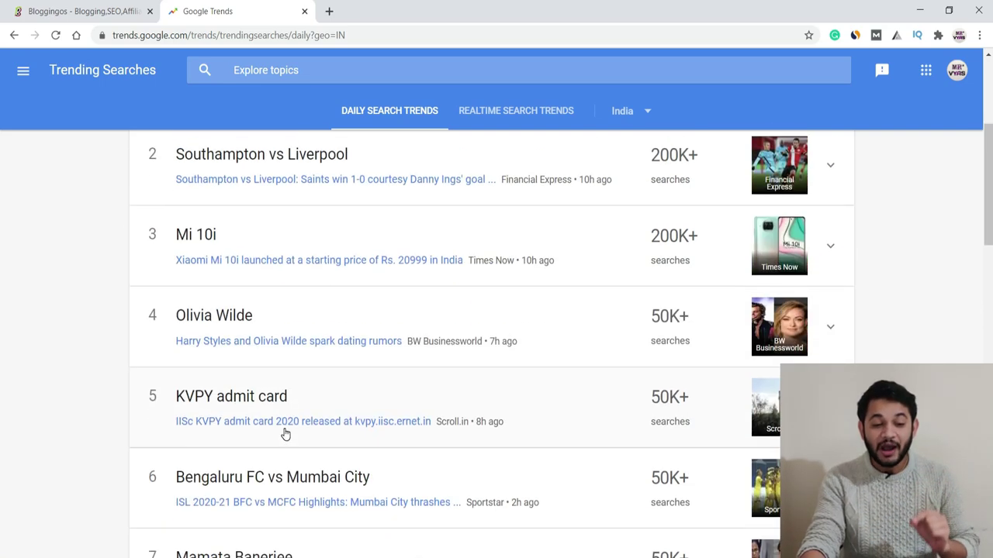
scroll(286, 434, "down", 4)
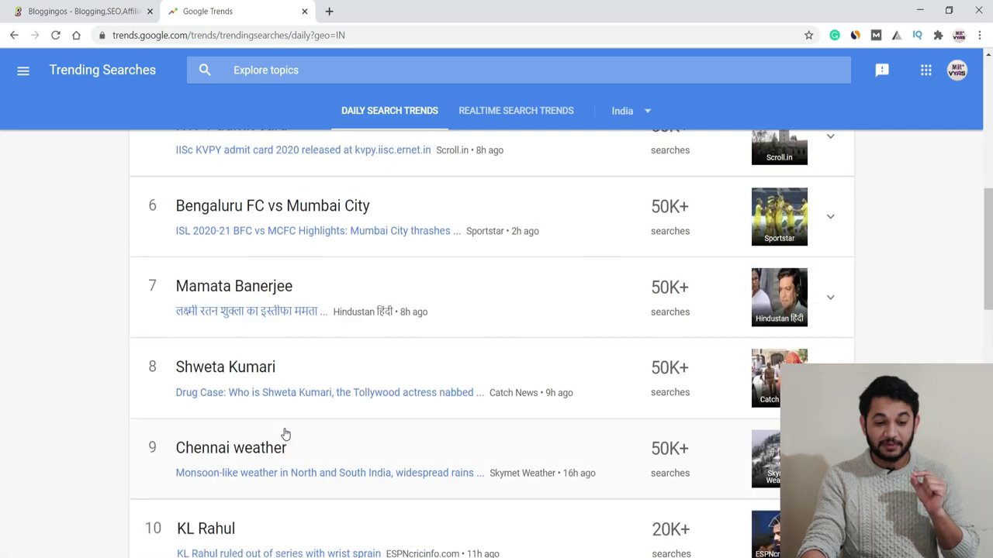
scroll(285, 434, "down", 2)
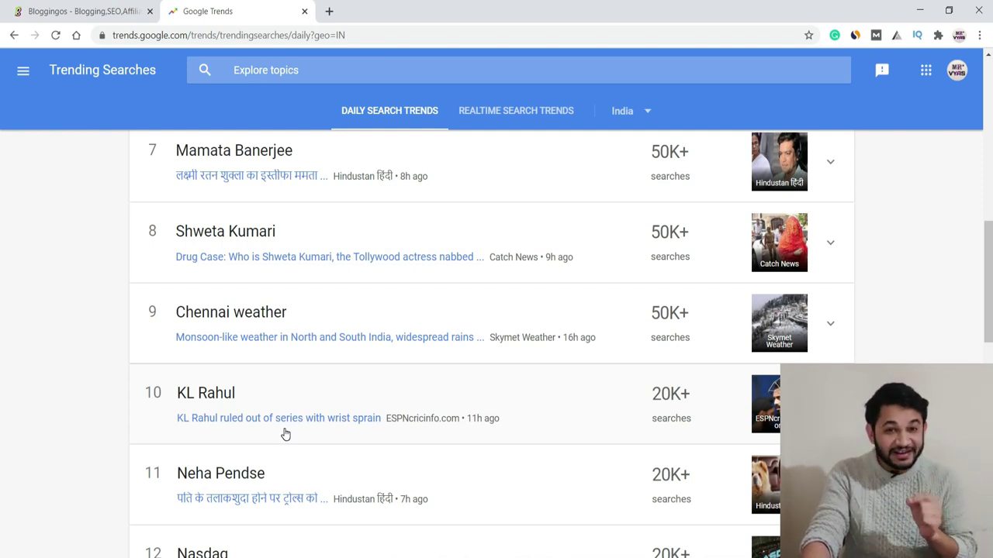
- Show the realtime search trends for India and look through the stories from the past 24 hours
left_click(520, 119)
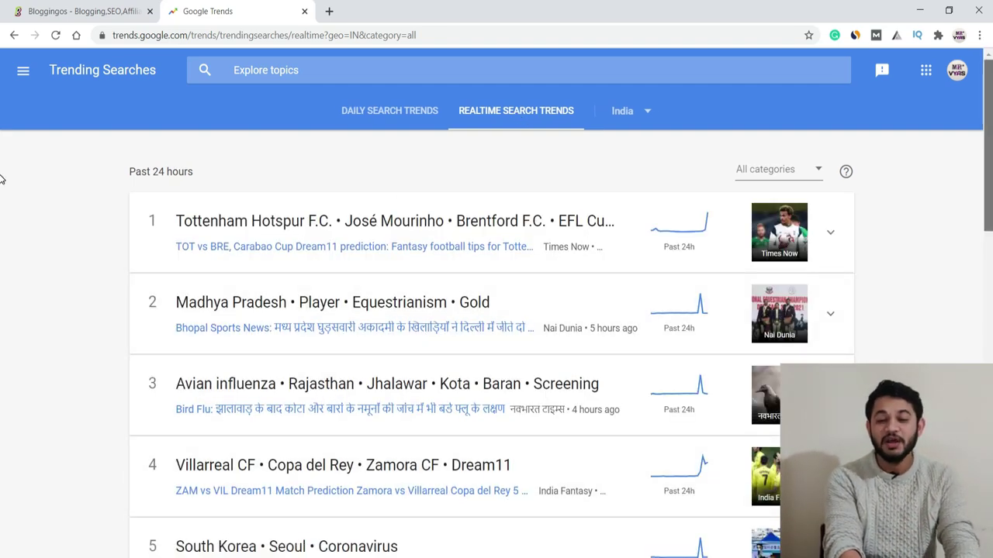
scroll(2, 179, "down", 2)
scroll(3, 233, "up", 3)
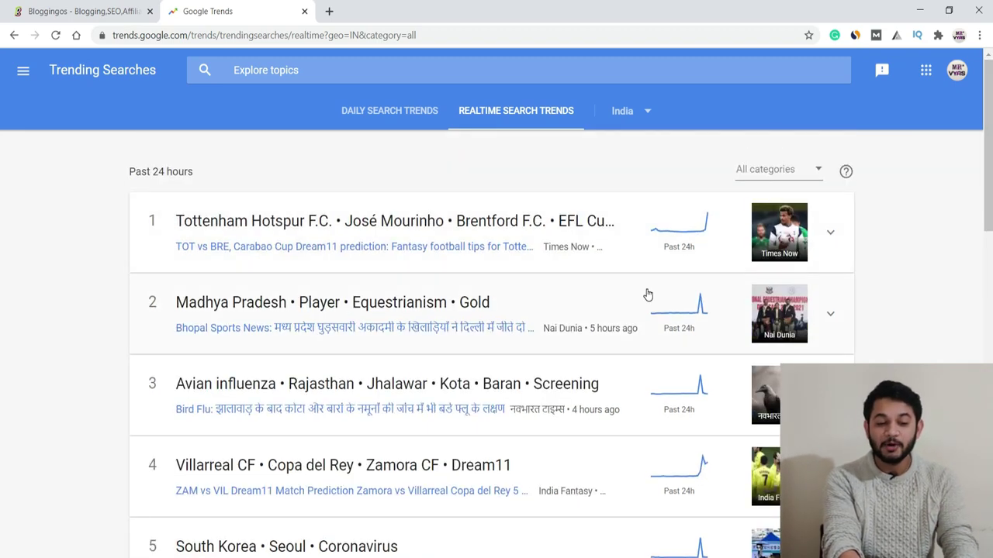
scroll(2, 233, "down", 3)
scroll(3, 279, "down", 1)
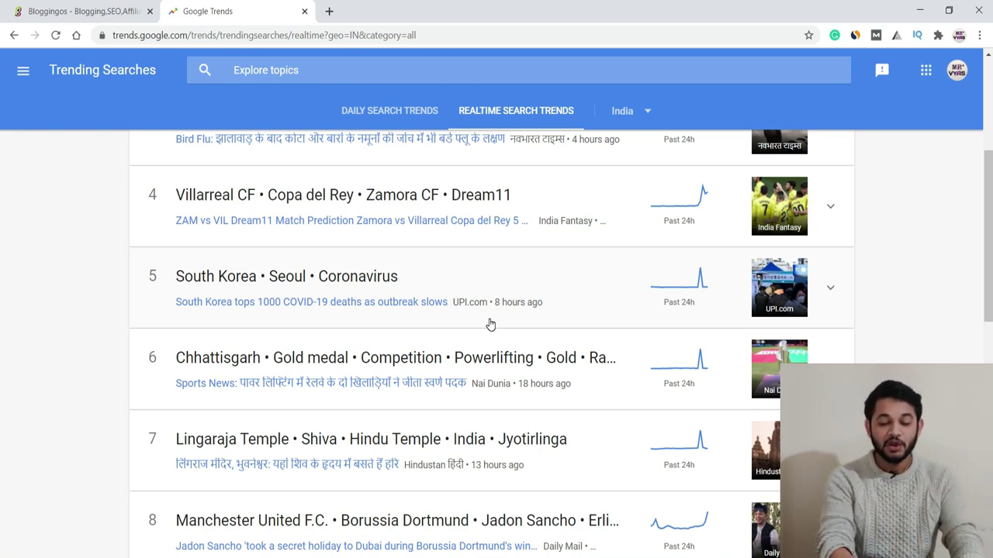
- Return to the Google Trends home page and search for the term "mi smartphone"
left_click(25, 71)
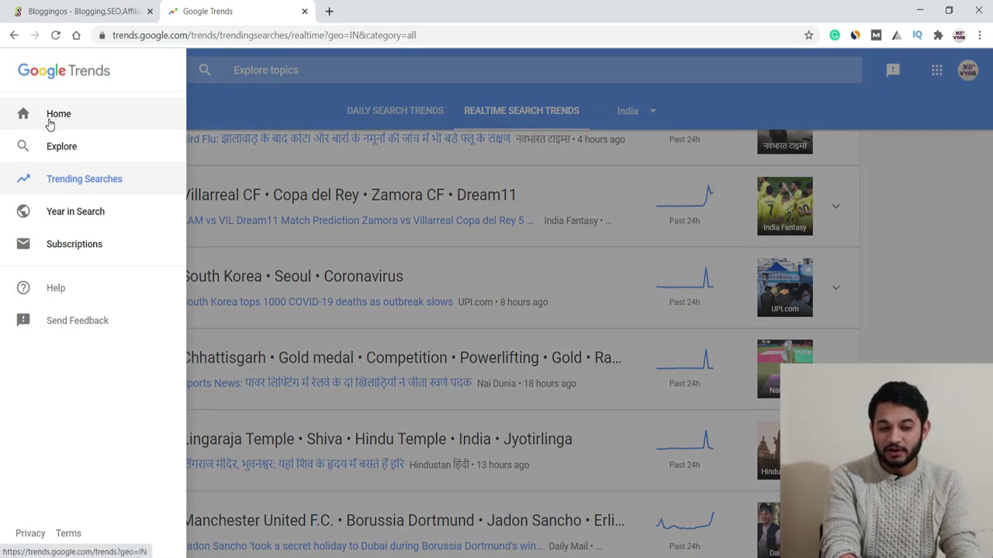
left_click(50, 123)
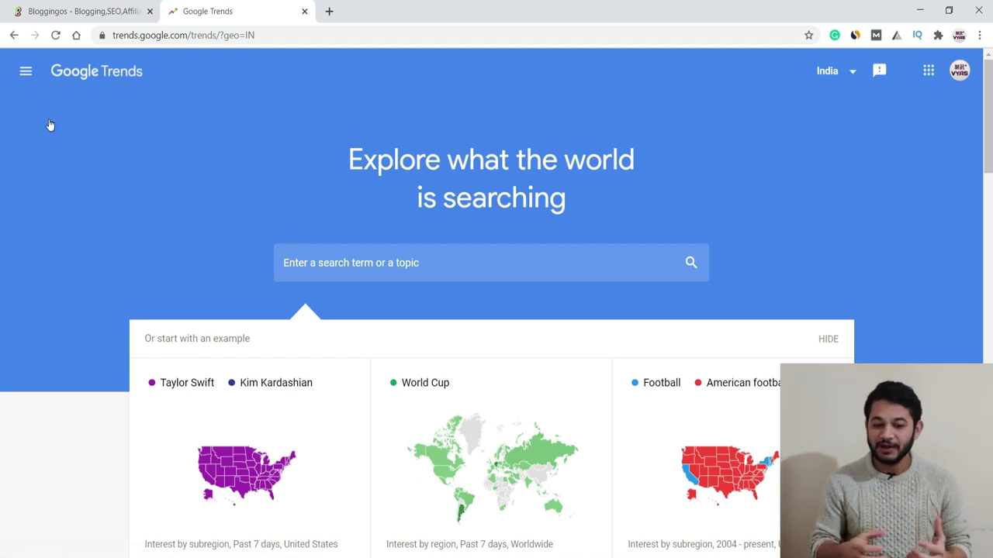
left_click(485, 269)
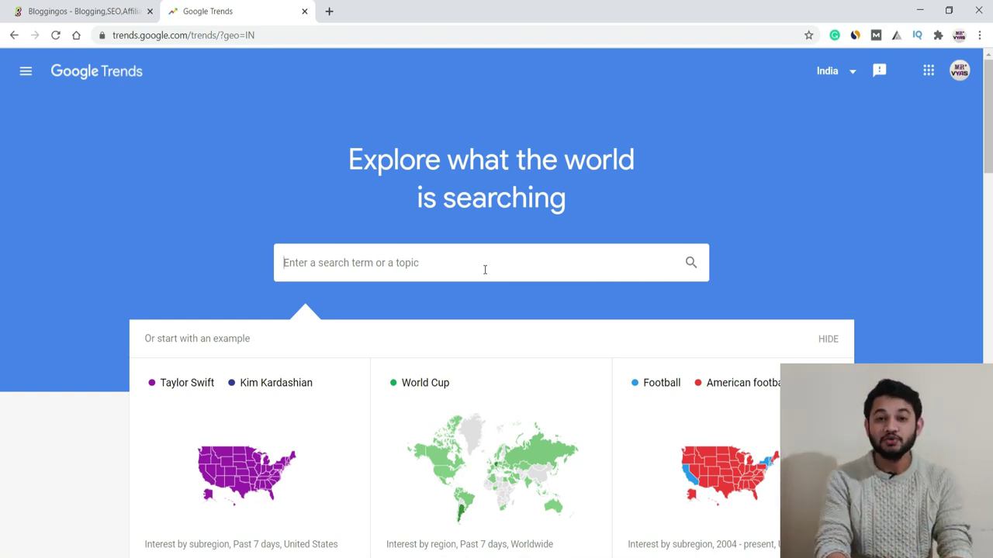
type("mi")
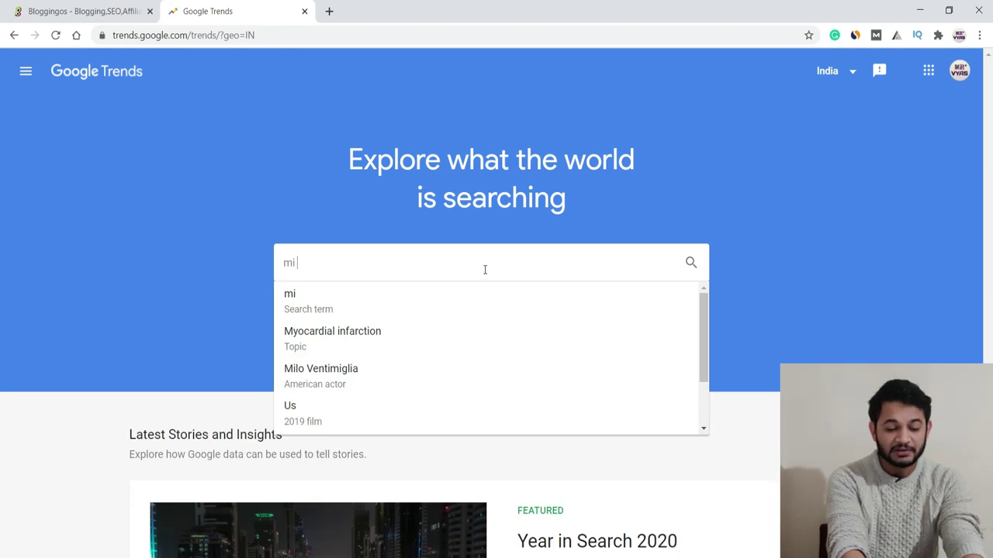
type(" smartphone")
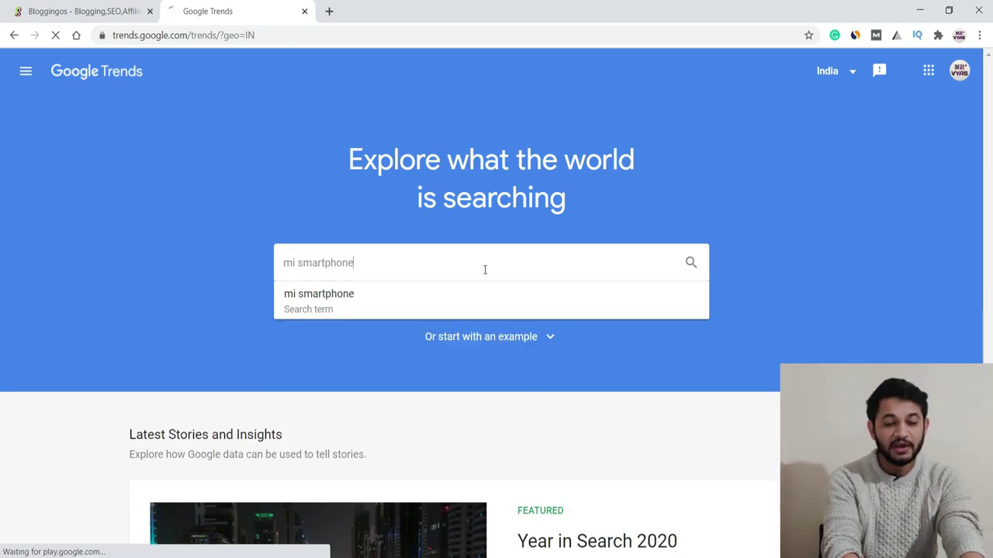
key("Return")
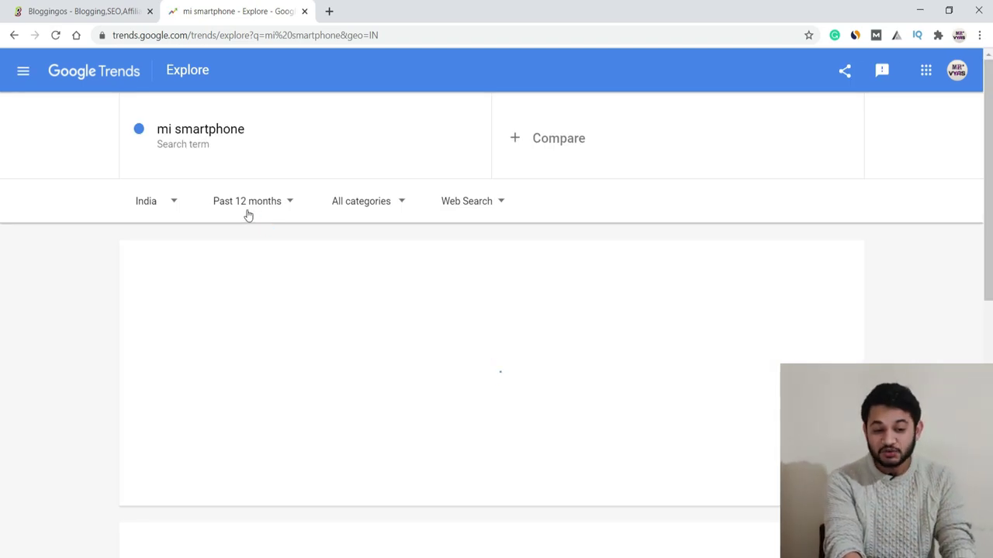
- Examine the interest over time, interest by subregion, related topics and related queries for "mi smartphone"
mouse_move(484, 348)
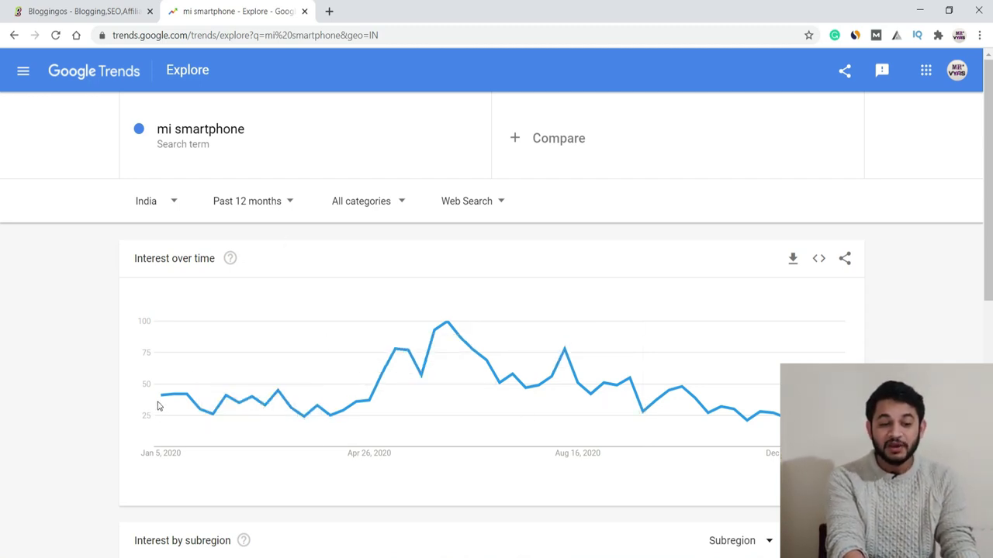
mouse_move(162, 400)
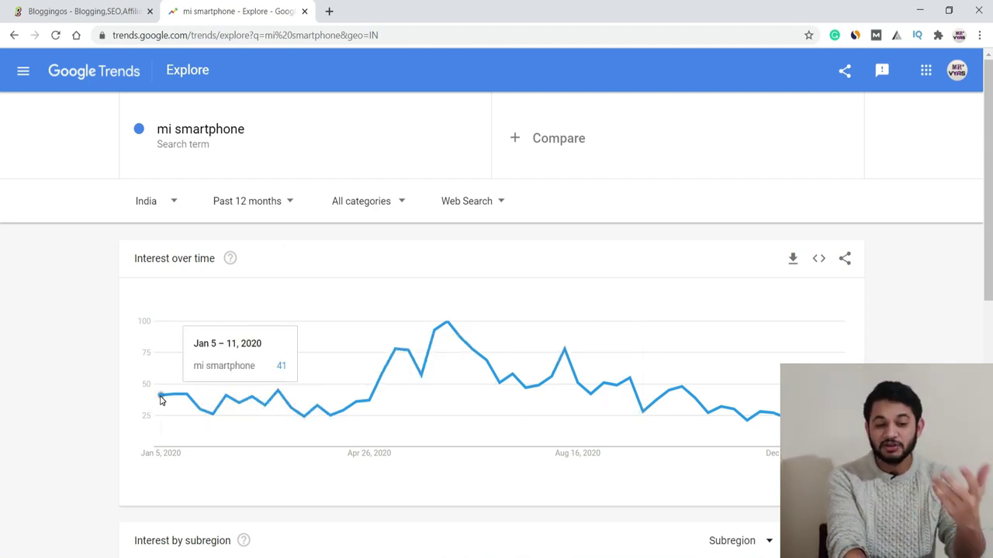
mouse_move(357, 418)
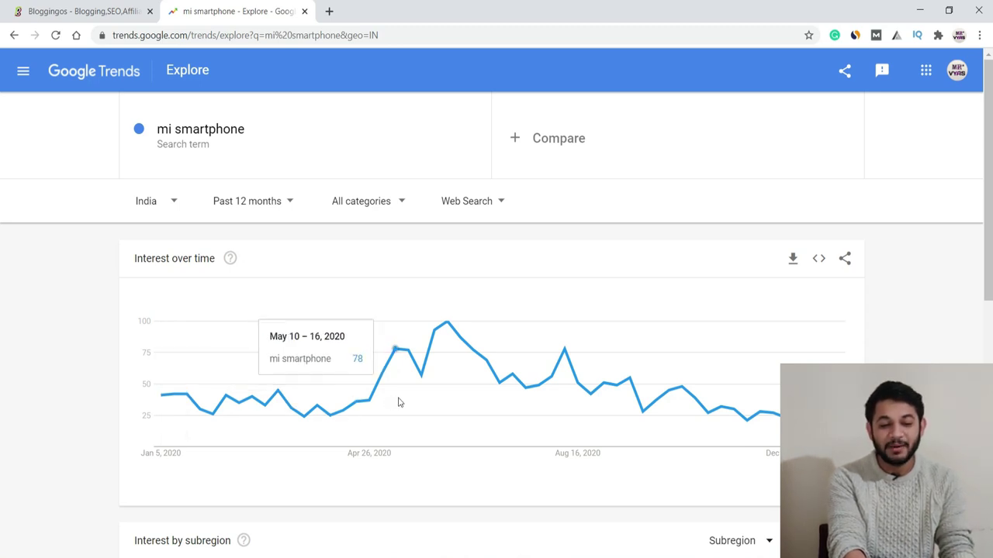
mouse_move(450, 364)
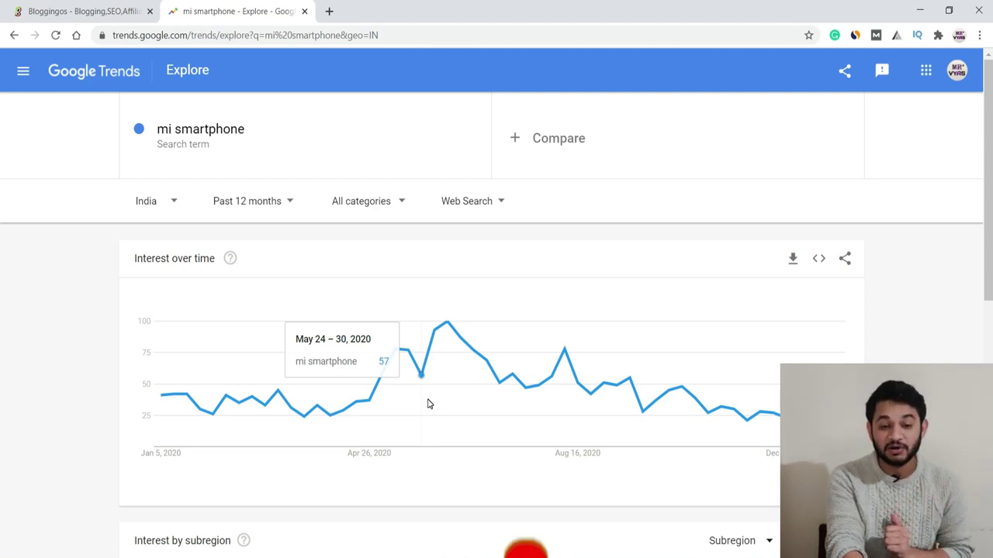
scroll(1, 248, "down", 4)
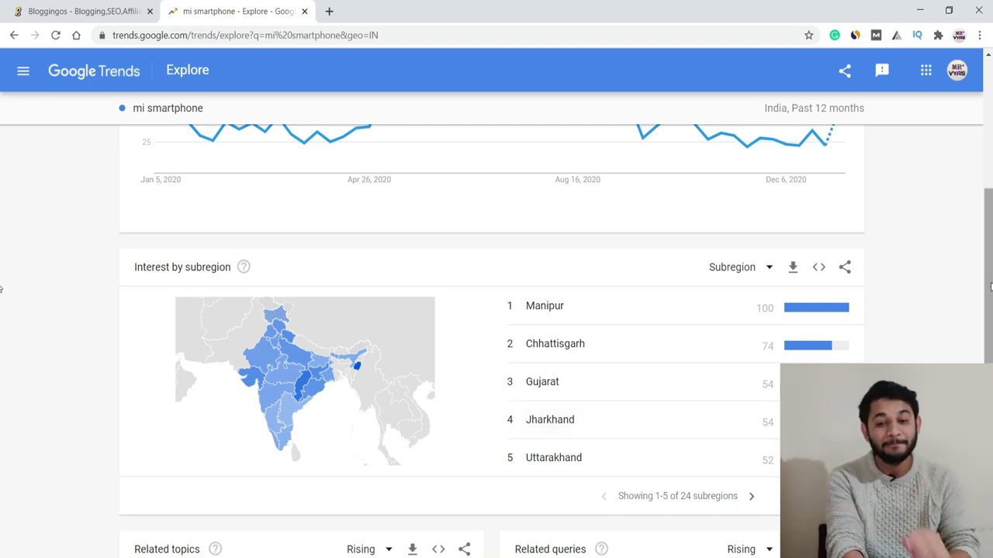
scroll(1, 349, "down", 3)
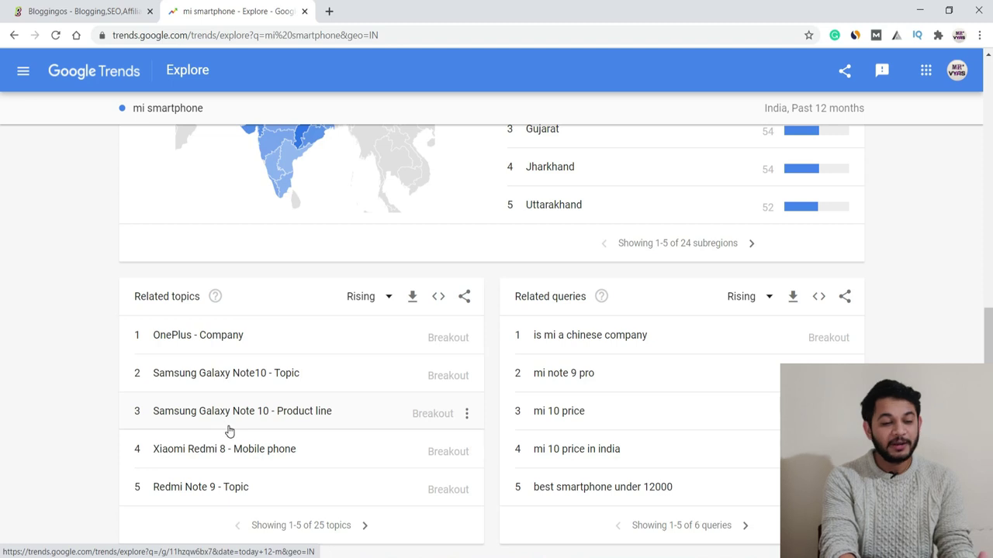
- Open the rising related topic Redmi Note 9 and set its region to Worldwide
left_click(240, 490)
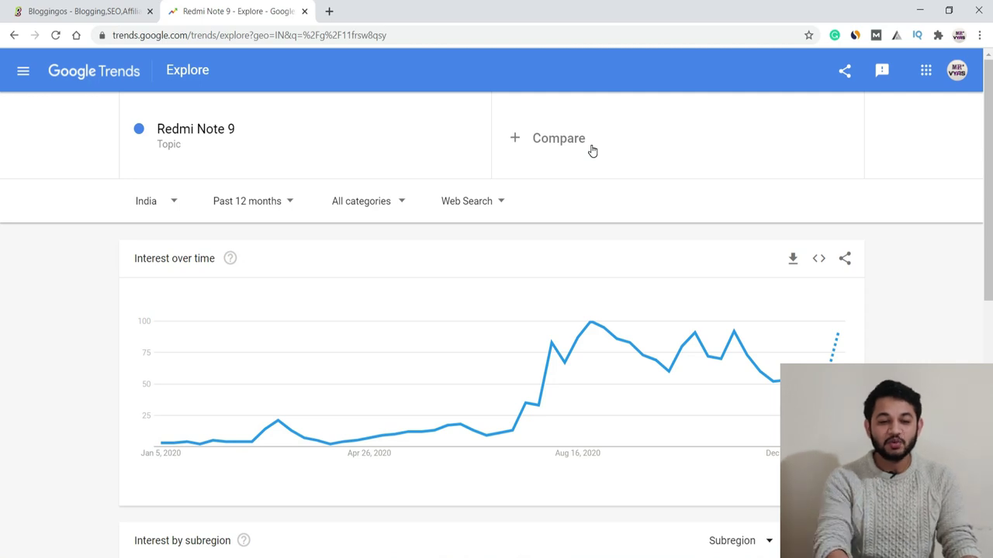
left_click(149, 203)
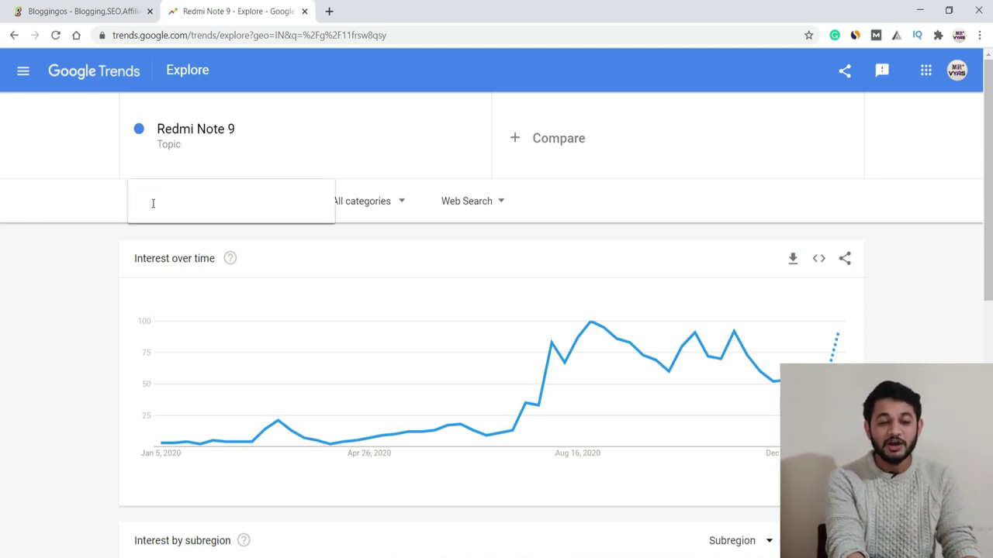
left_click(152, 241)
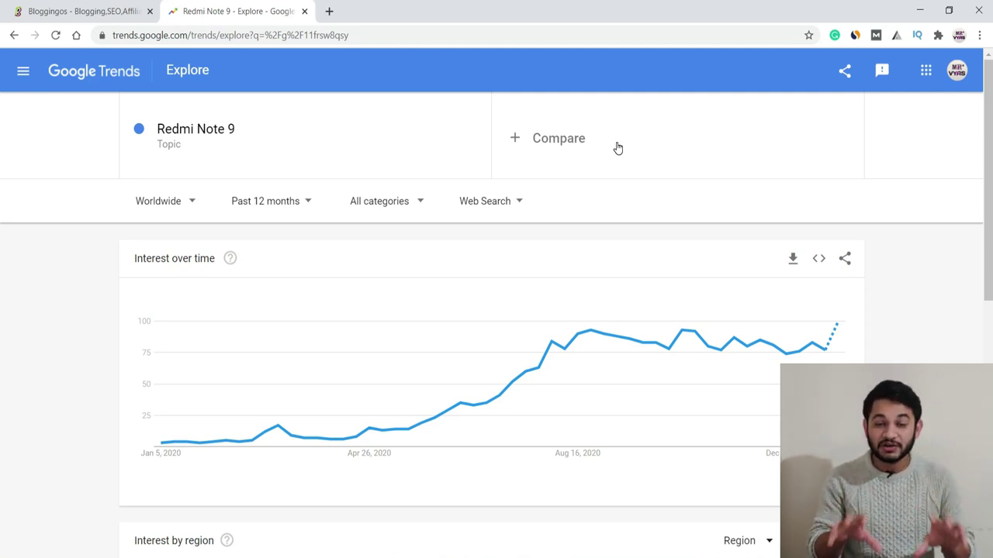
- Set the region of the Redmi Note 9 trend to India
left_click(185, 196)
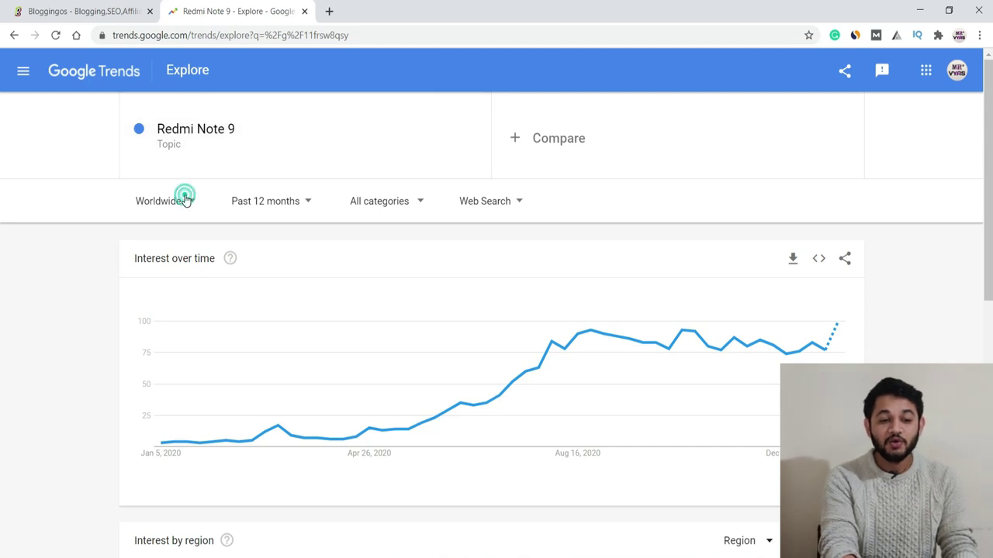
type("indi")
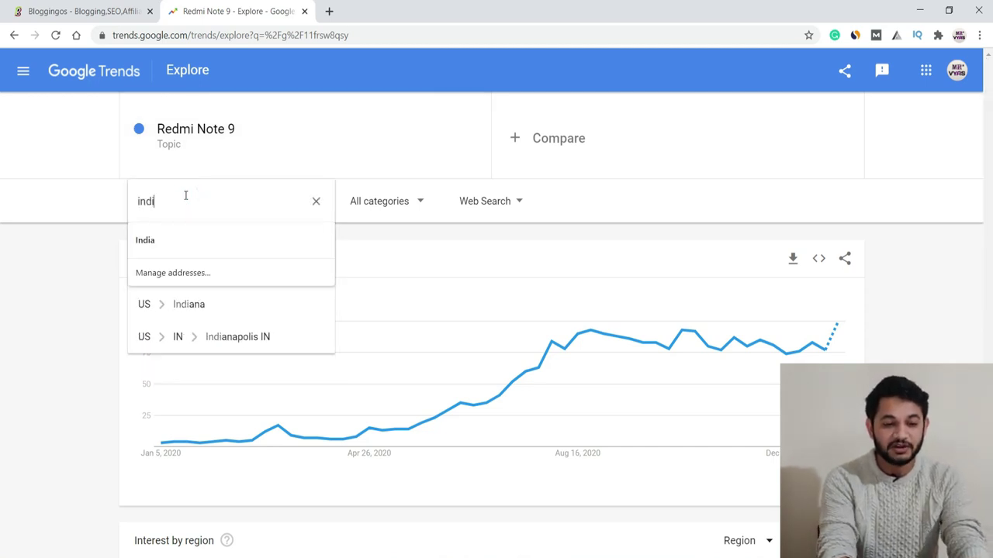
left_click(170, 233)
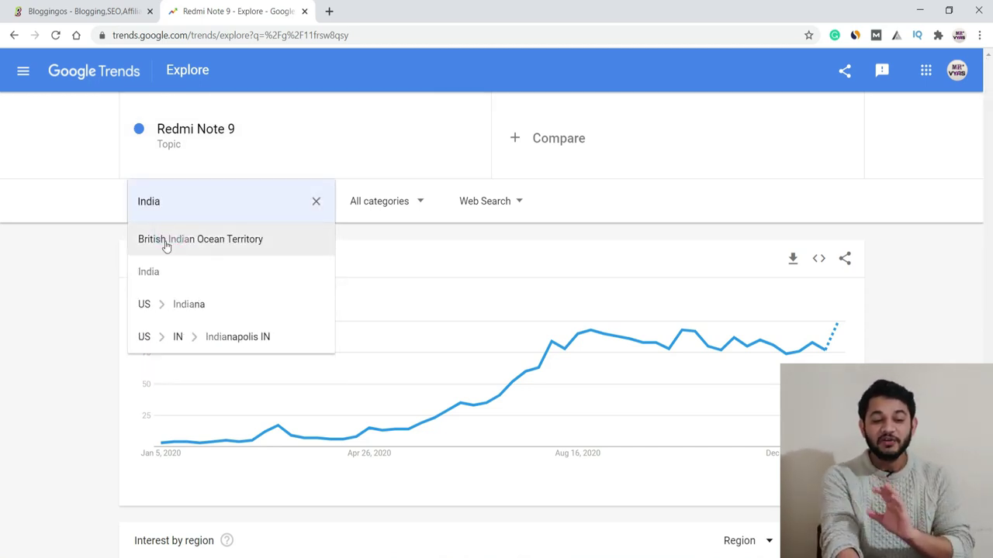
left_click(154, 284)
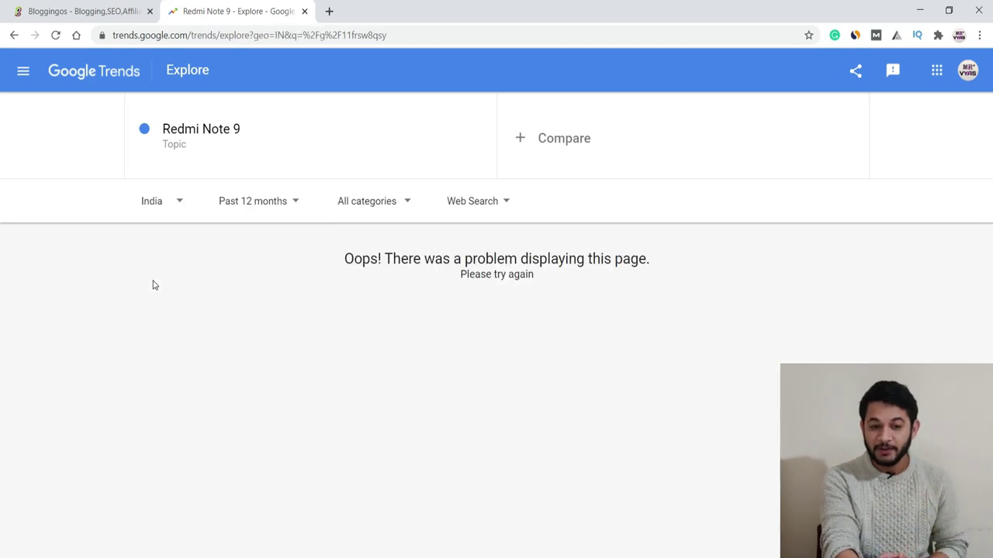
- Replace the Redmi Note 9 topic with the search term "Mi smartphone" and run the search
left_click(308, 117)
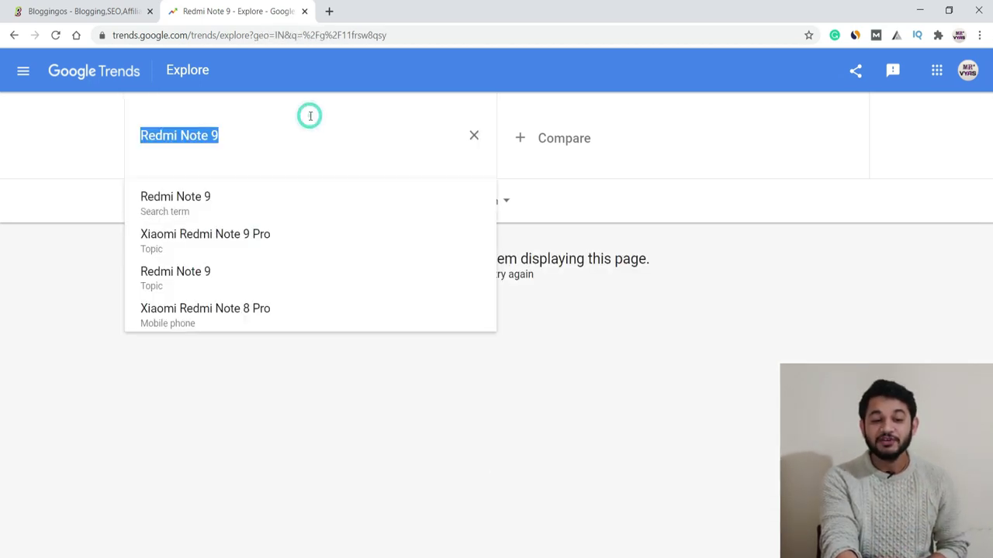
left_click(303, 122)
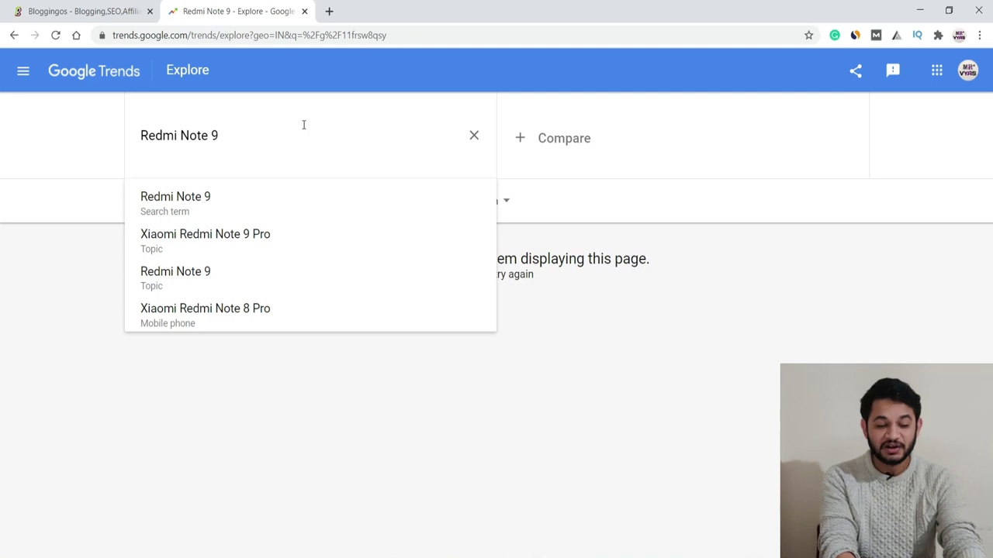
key("ctrl+a")
type("Mi ")
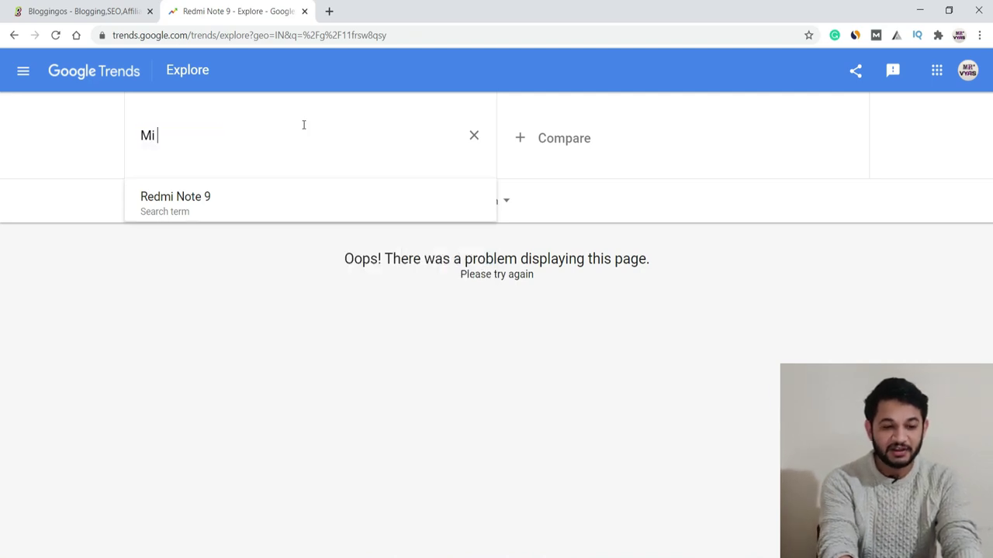
type("smartphone")
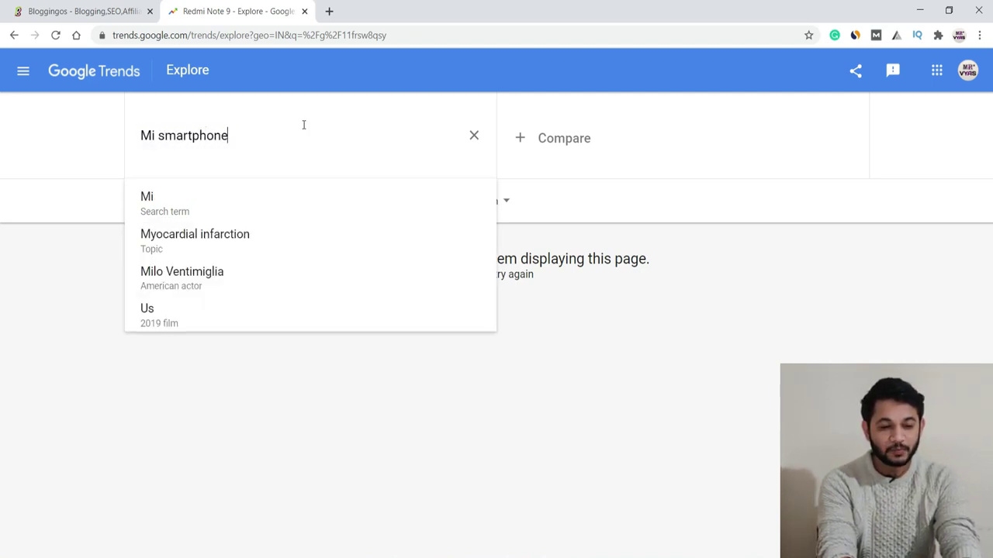
key("Return")
- Add the search term "Iphone" as a comparison to "Mi smartphone"
type("I")
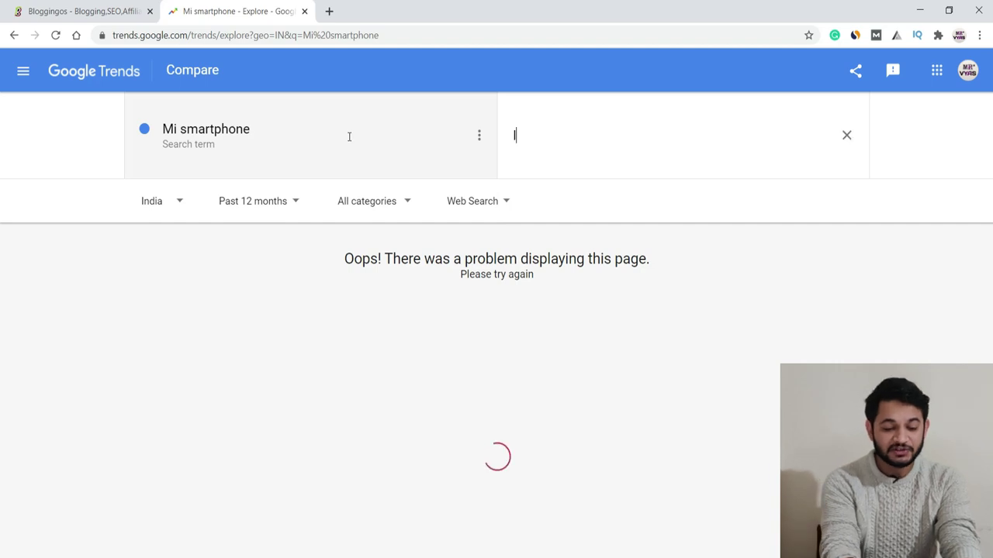
type("phone")
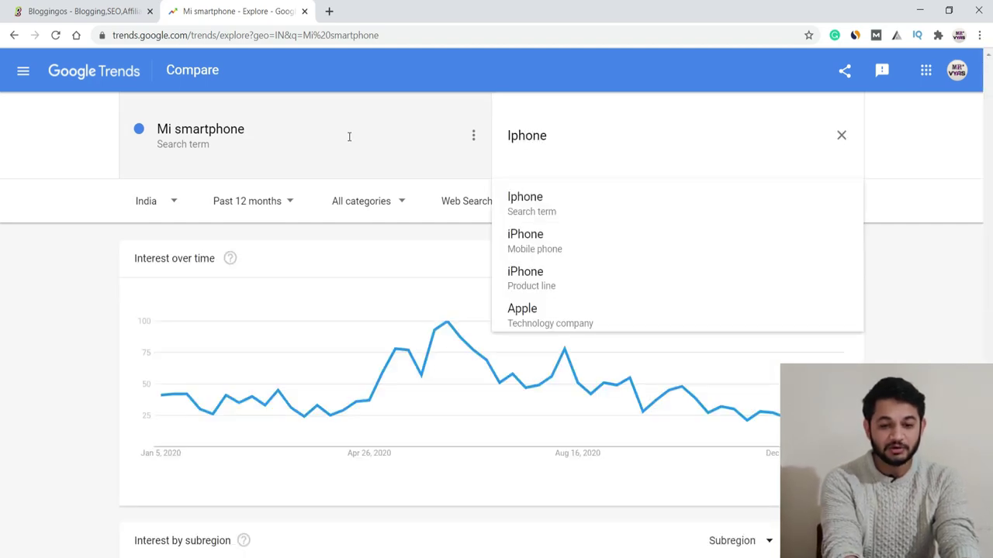
left_click(512, 191)
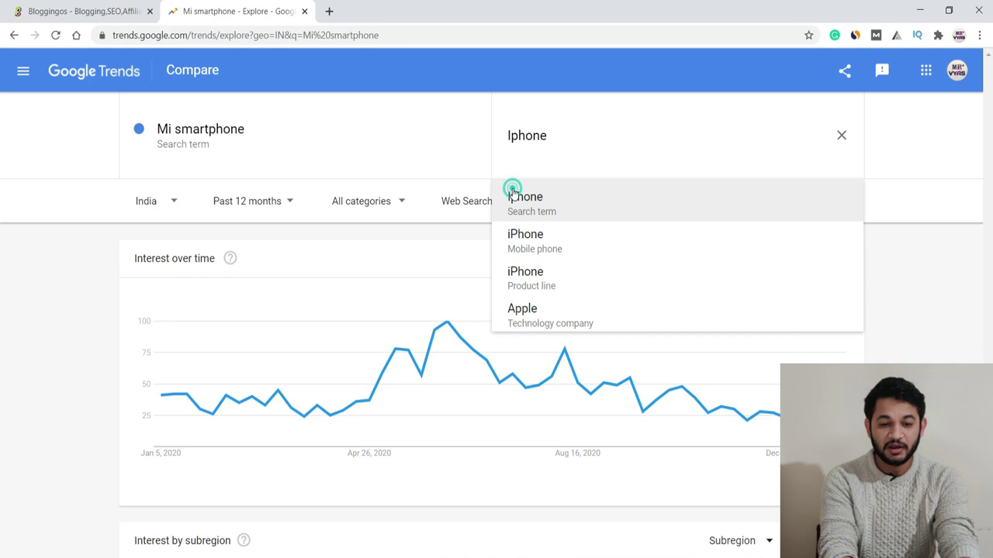
- Change the comparison term "Iphone" to "Iphone smartphone" and update the comparison
left_click(229, 136)
left_click(512, 142)
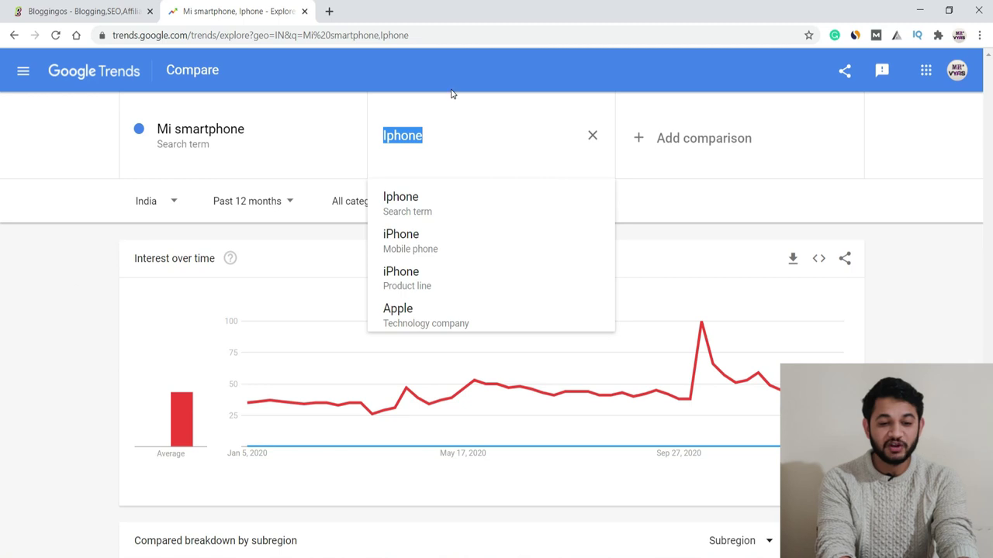
left_click(458, 131)
type("s")
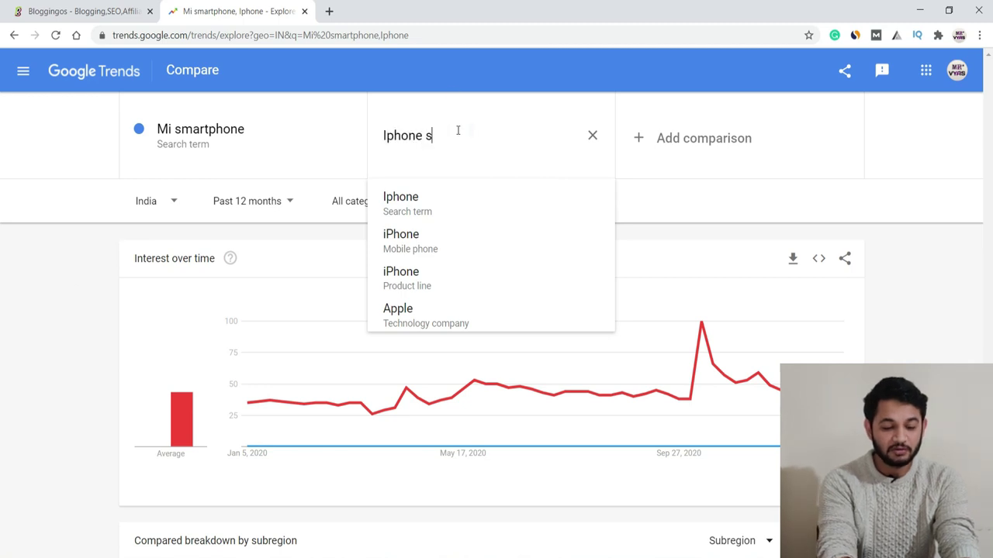
type("martphone")
key("Return")
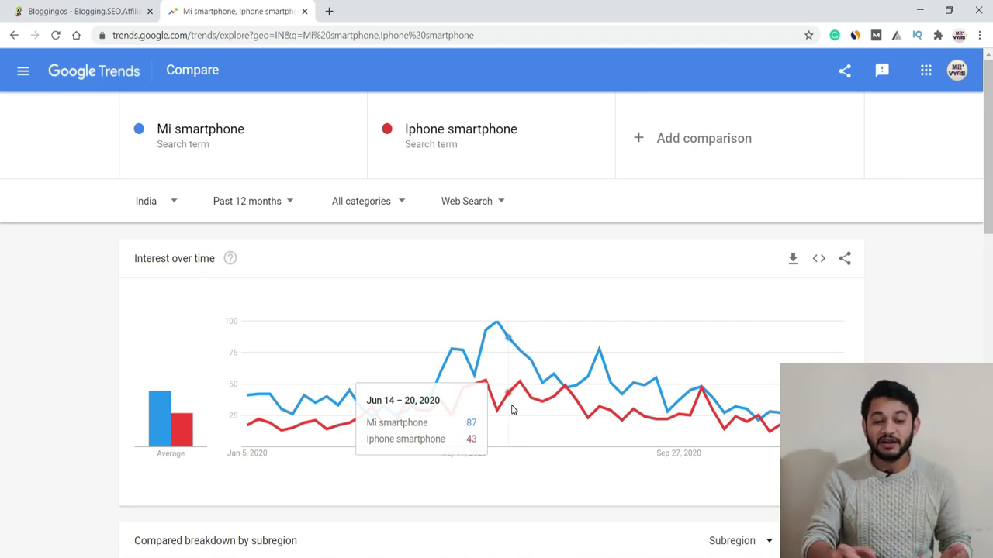
- Replace the first search term "Mi smartphone" with "winter jacket" and update the comparison
left_click(234, 136)
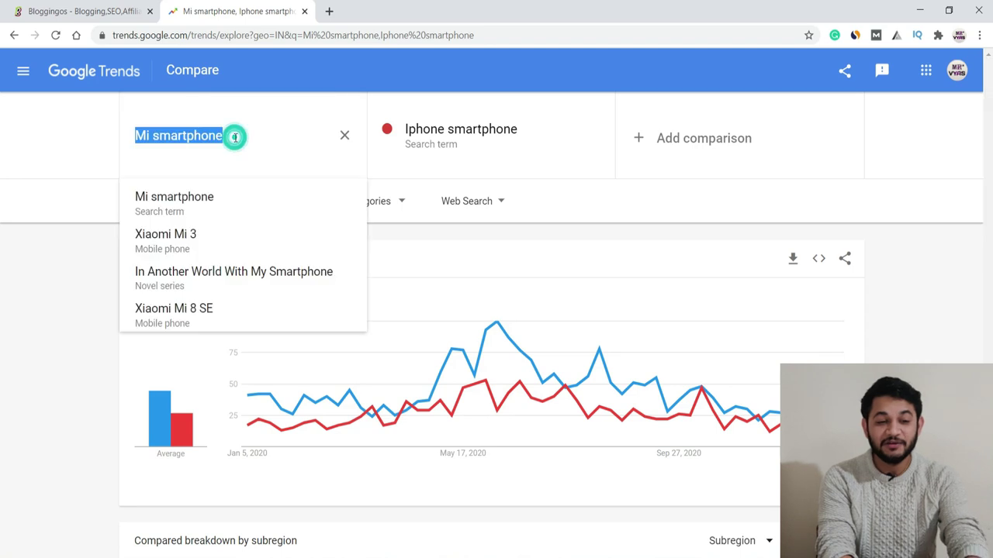
type("winter jacket")
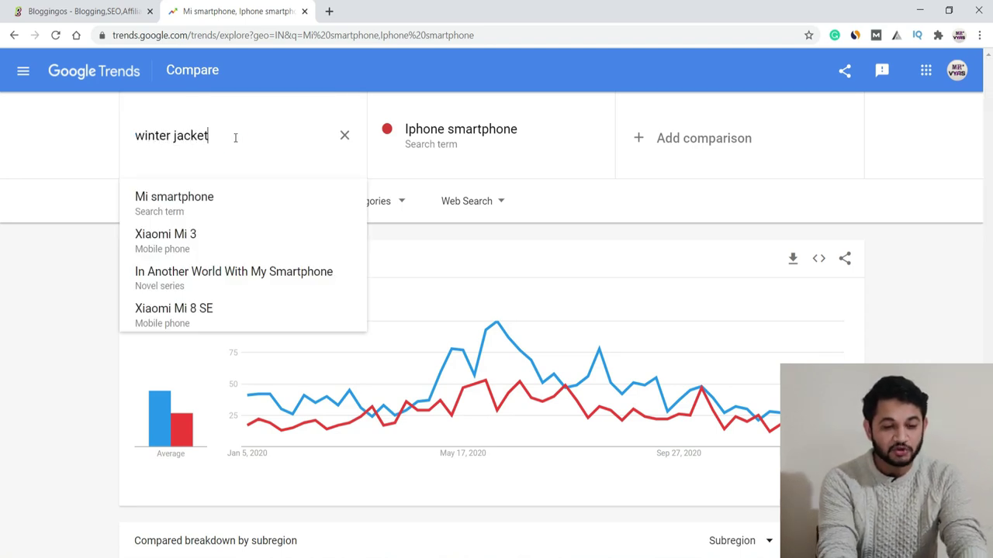
key("Return")
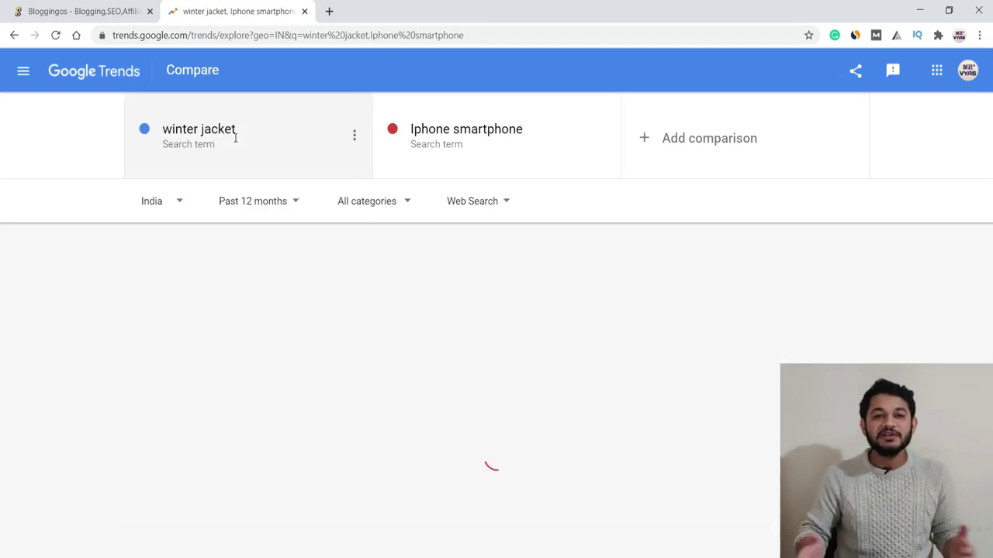